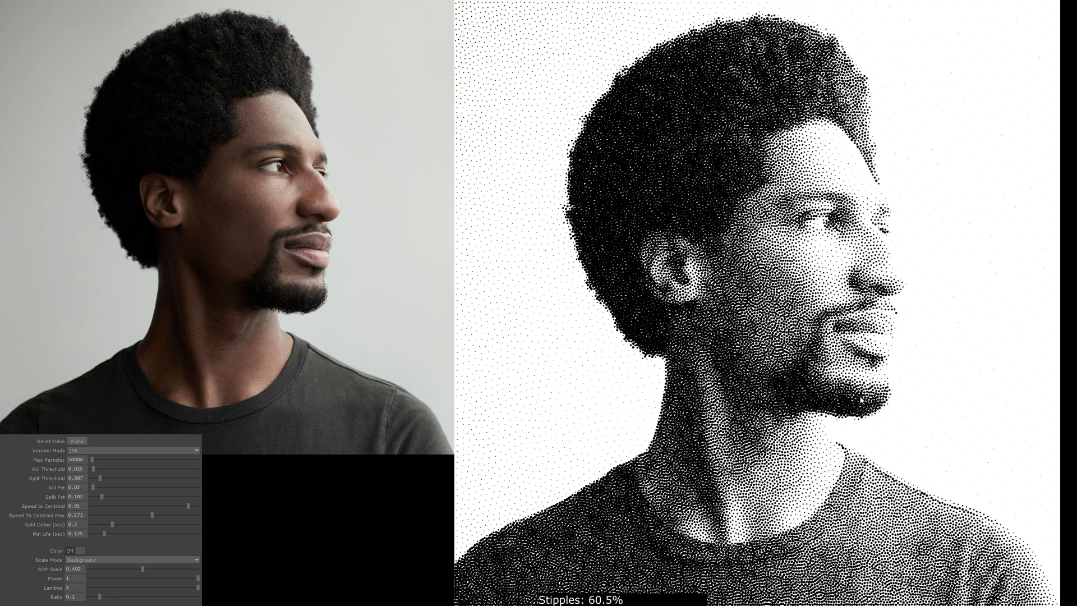
# - Reset the stipple simulation so the portrait regrows from a few dots to 60.2% stipples
pyautogui.click(78, 443)
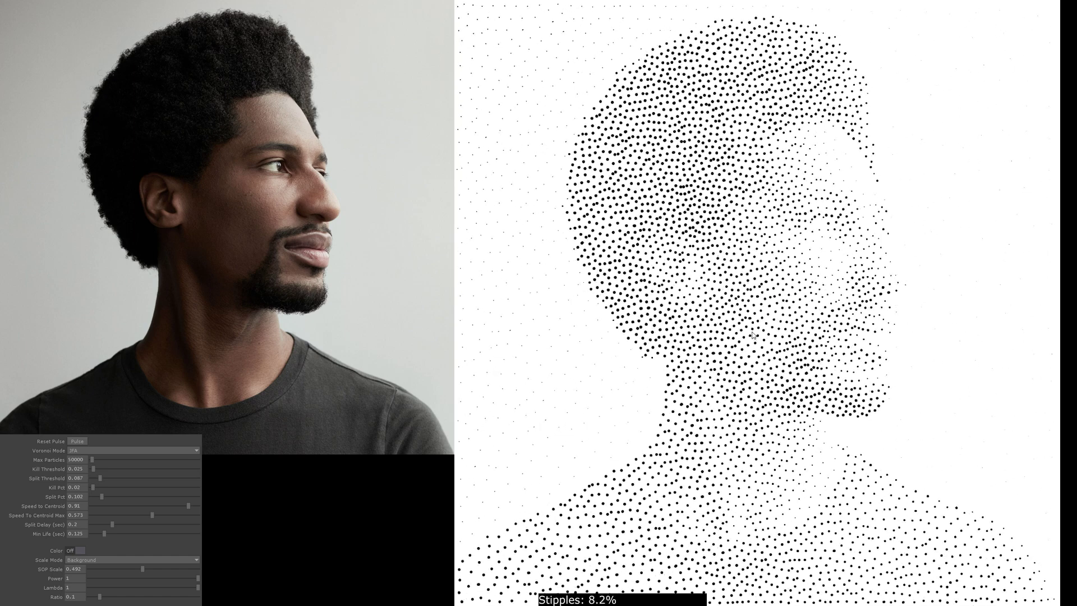
pyautogui.hotkey('alt', 'Tab')
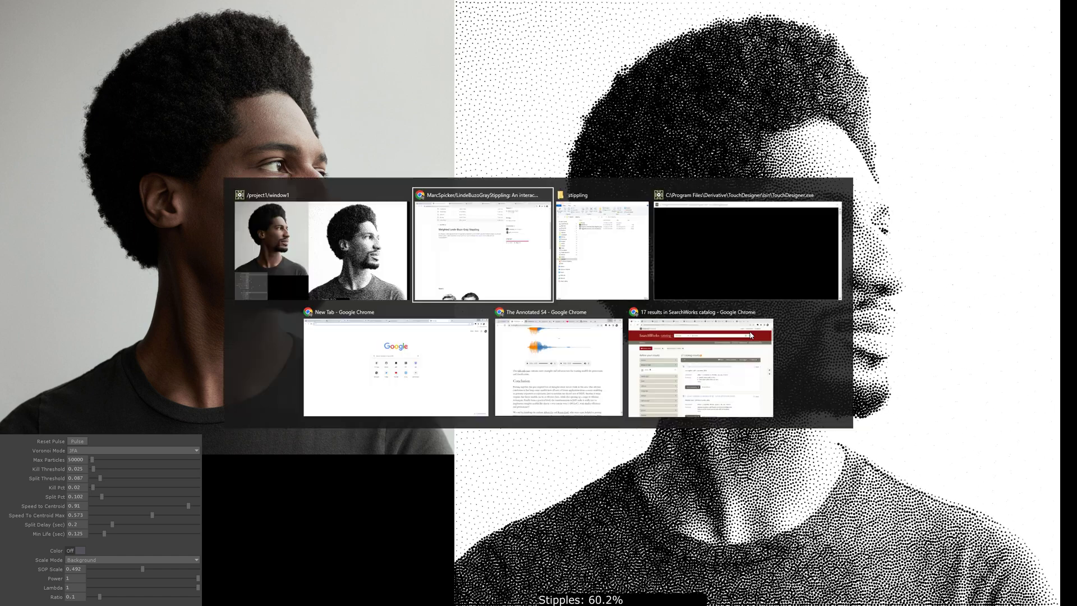
# - Browse the Weighted Linde-Buzo-Gray Stippling GitHub README, then the paper down to Fig. 10
pyautogui.scroll(5, 207, 286)
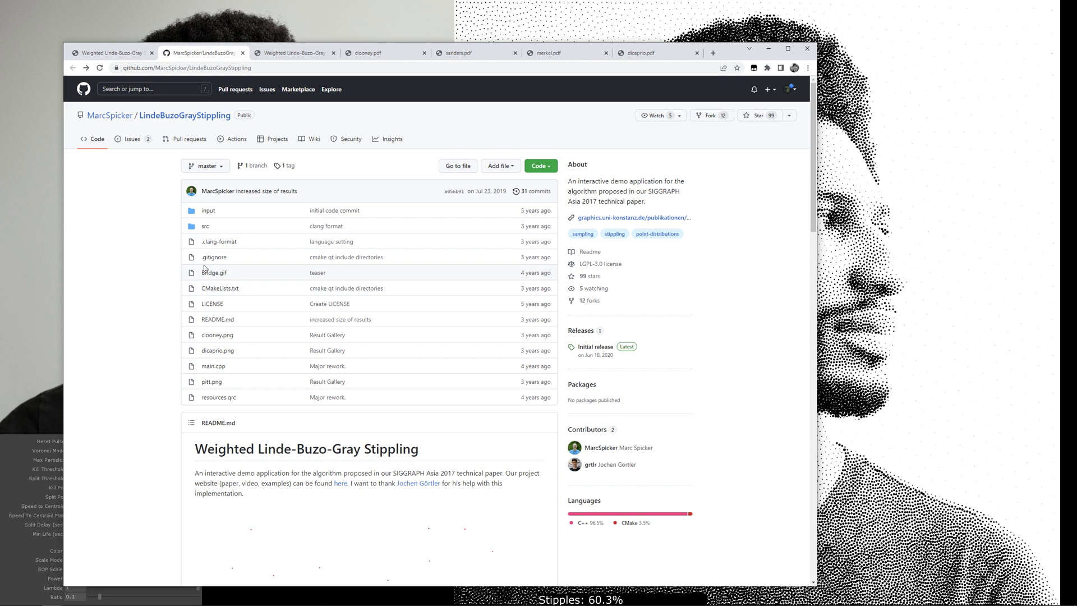
pyautogui.scroll(-5, 203, 266)
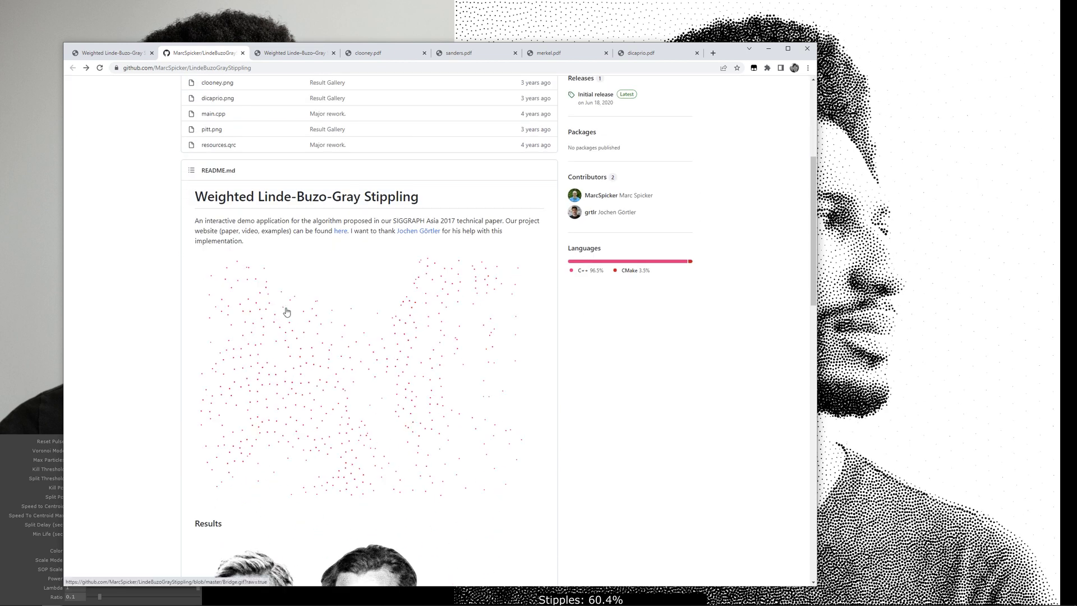
pyautogui.hotkey('ctrl', 'Tab')
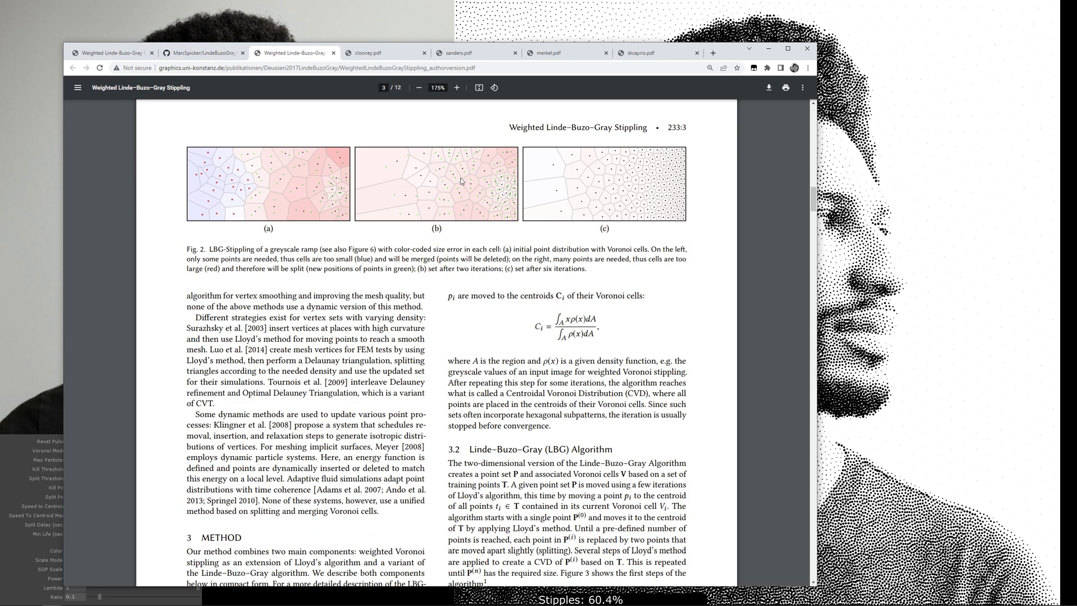
pyautogui.scroll(2, 716, 192)
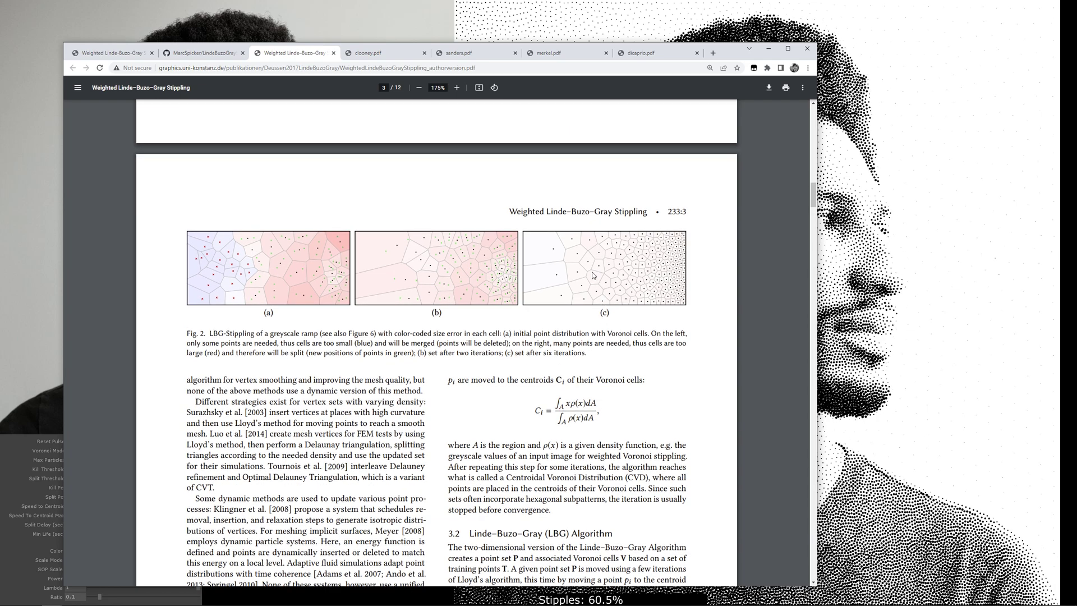
pyautogui.moveTo(814, 196); pyautogui.dragTo(797, 436)
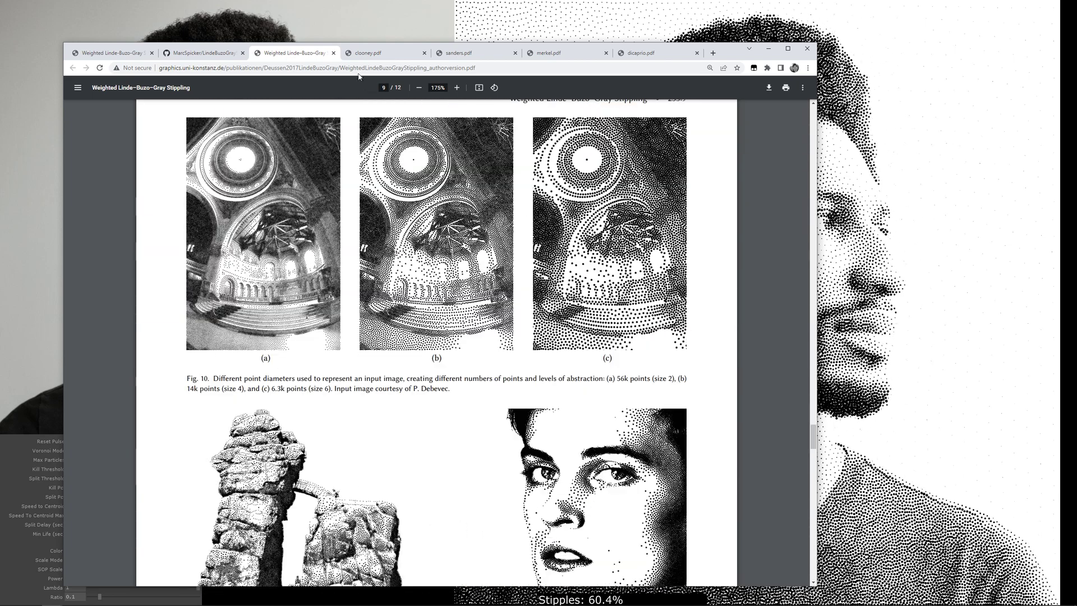
# - Bring up the clooney.pdf stippled portrait example
pyautogui.click(368, 54)
pyautogui.scroll(1, 465, 310)
pyautogui.scroll(-3, 465, 310)
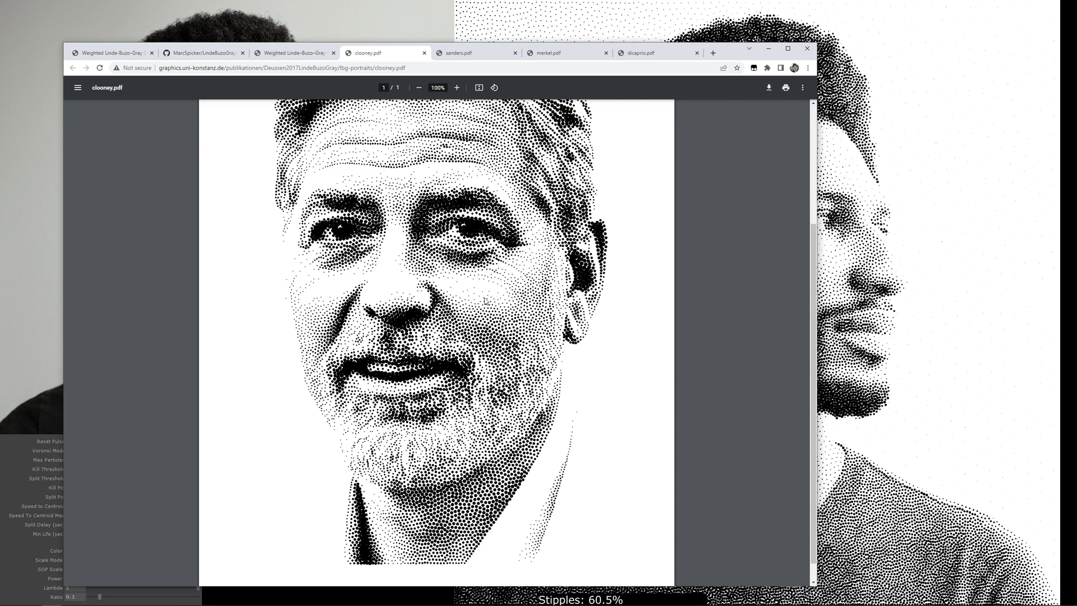
# - Look over the clooney.pdf portrait, then minimize Chrome to reveal the 60.4% stipple output
pyautogui.scroll(1, 487, 300)
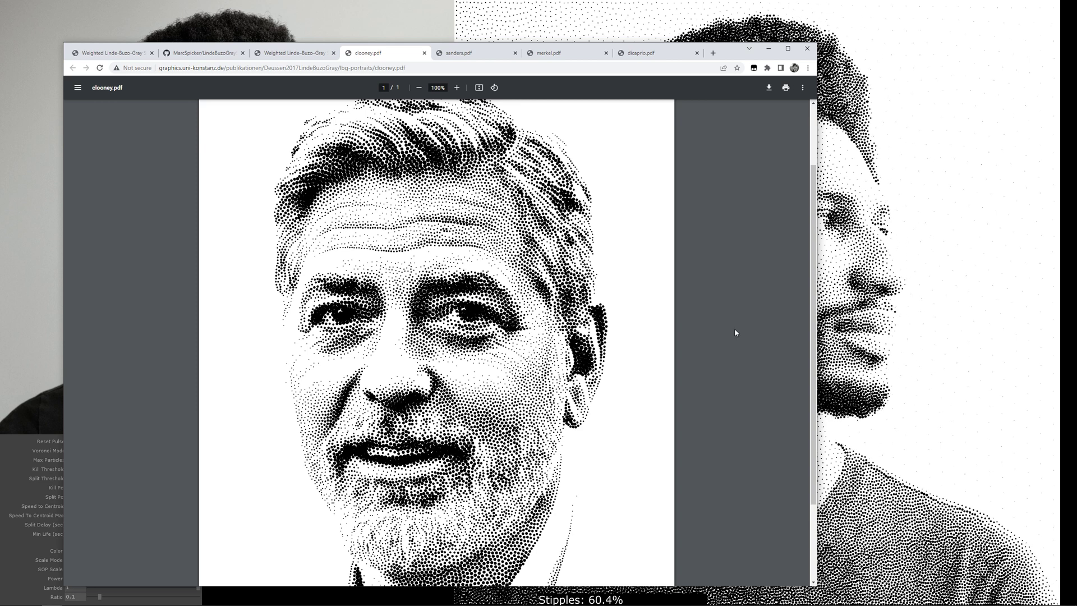
pyautogui.click(928, 393)
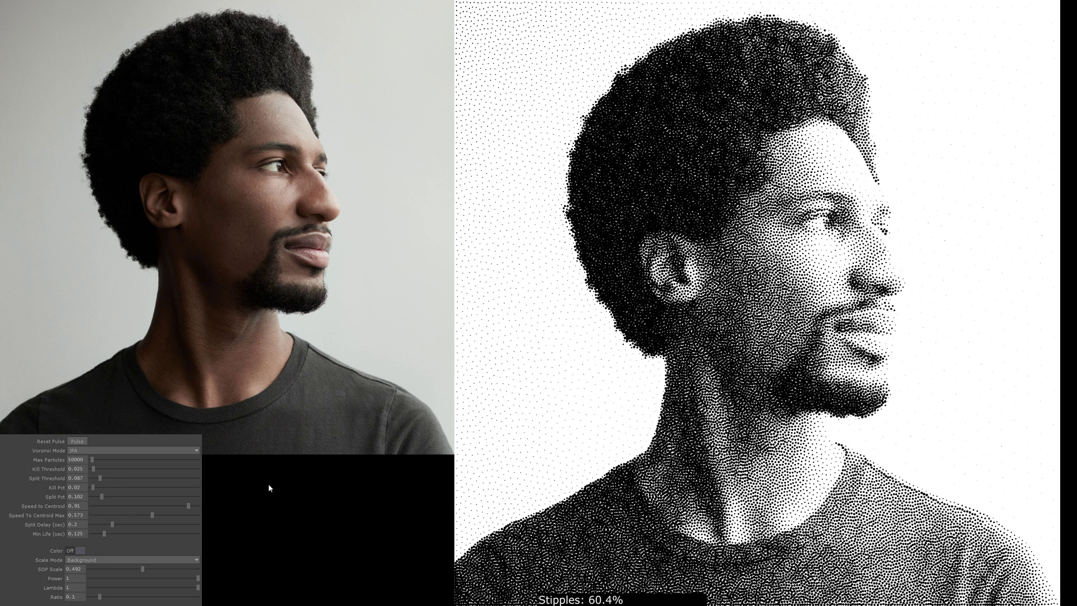
pyautogui.click(93, 561)
pyautogui.click(87, 567)
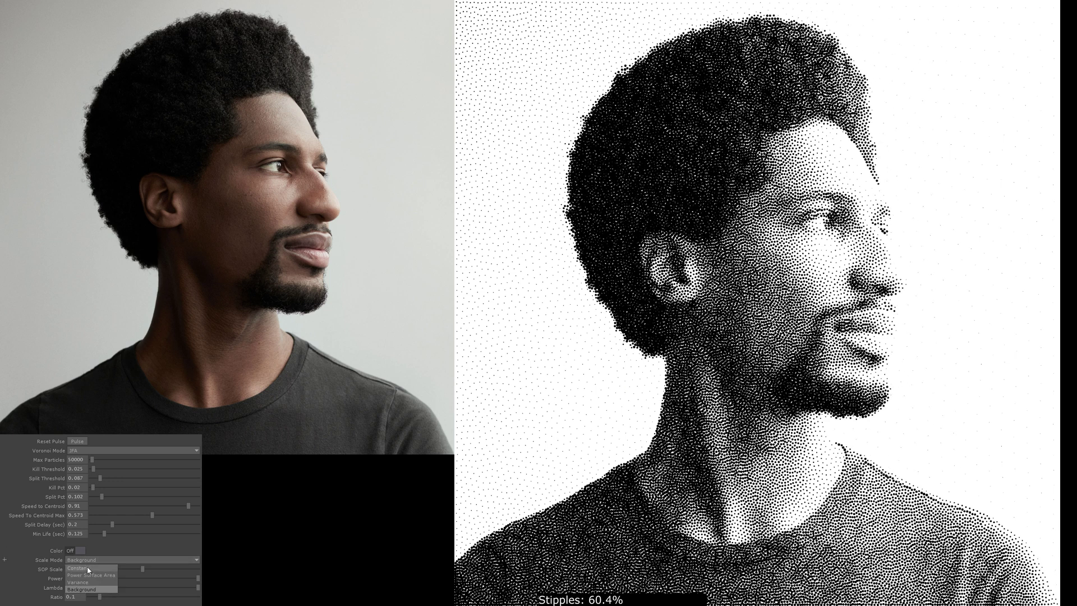
pyautogui.click(89, 560)
pyautogui.click(97, 578)
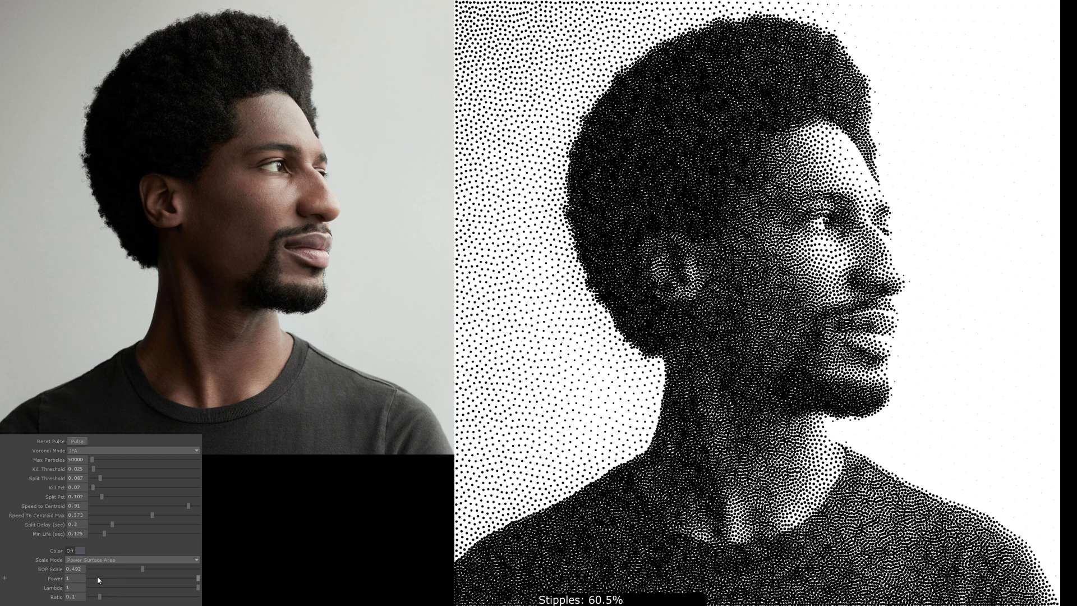
pyautogui.click(103, 561)
pyautogui.click(86, 581)
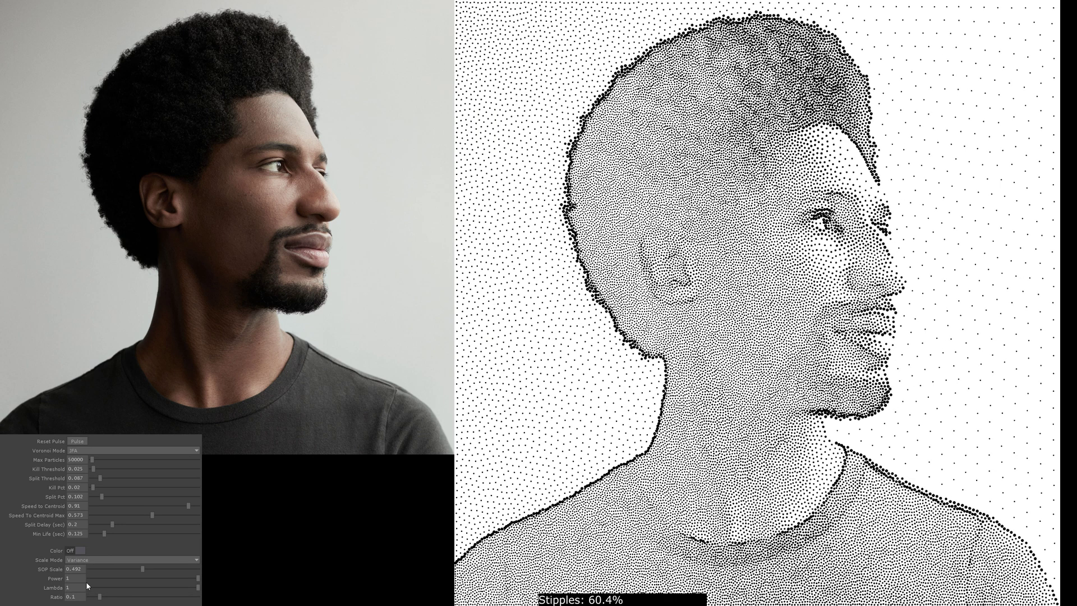
pyautogui.click(102, 560)
pyautogui.click(92, 591)
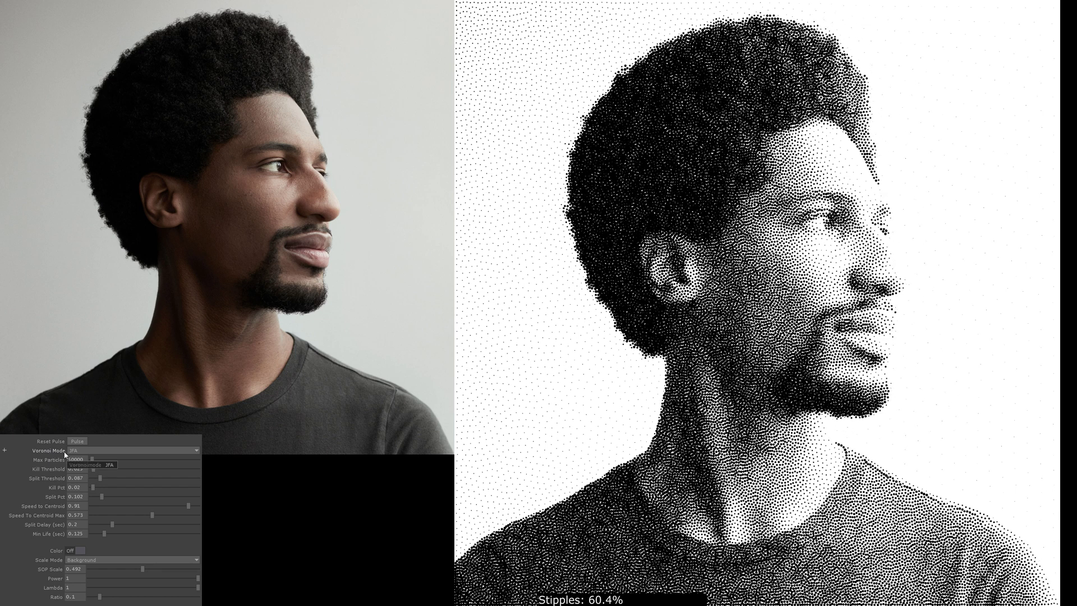
pyautogui.click(84, 451)
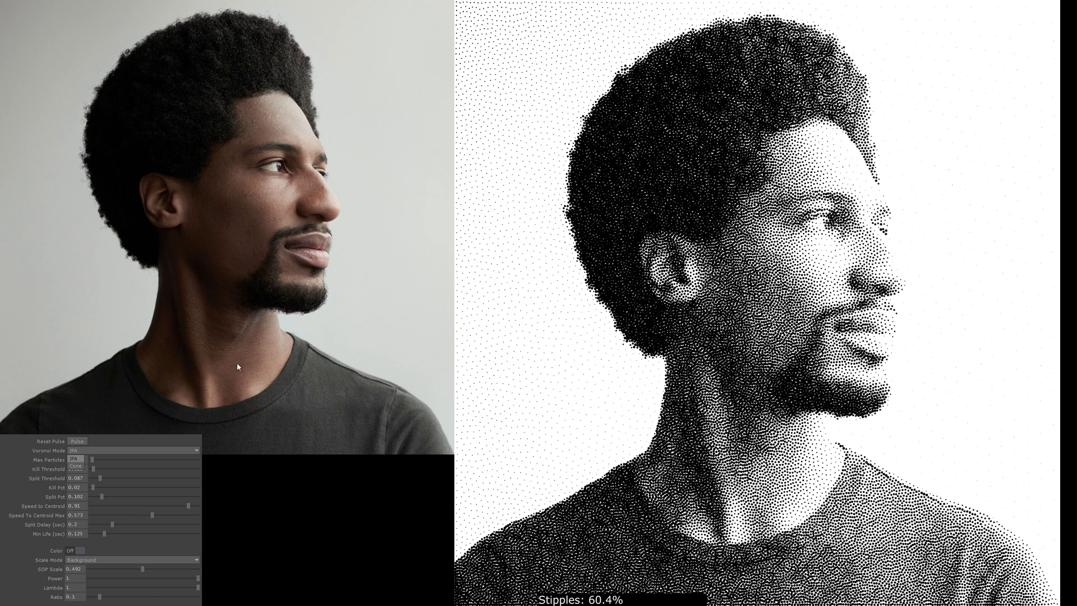
pyautogui.press('Escape')
pyautogui.scroll(10, 527, 337)
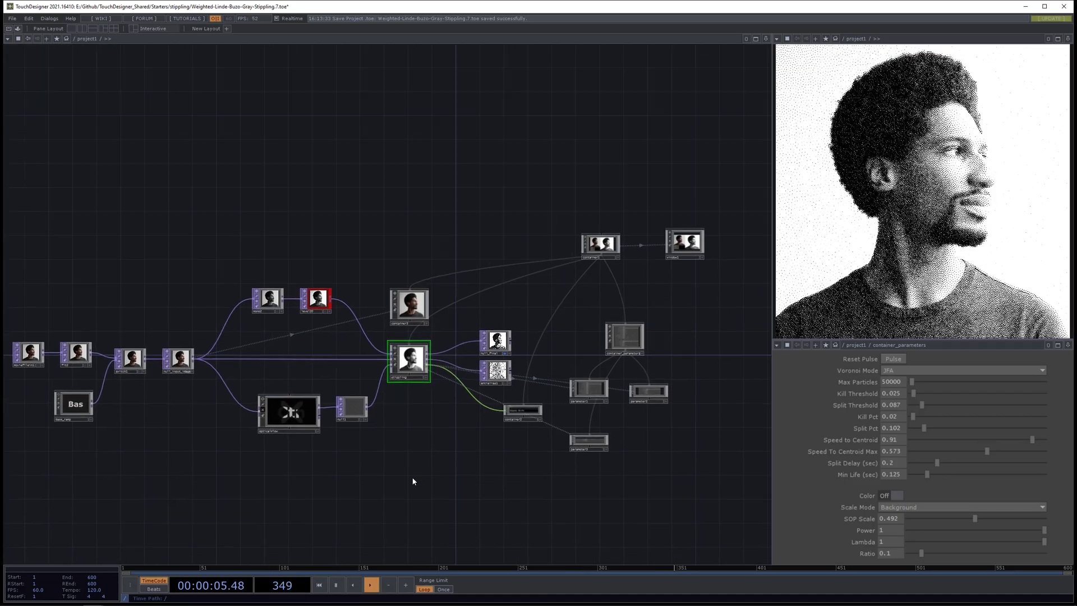
pyautogui.scroll(5, 483, 359)
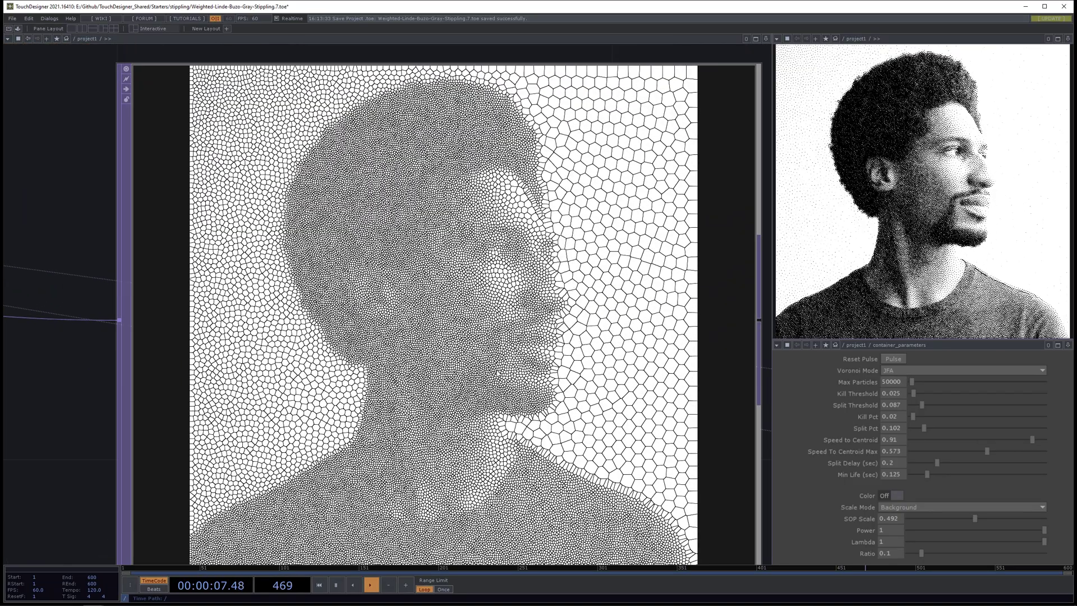
pyautogui.click(892, 359)
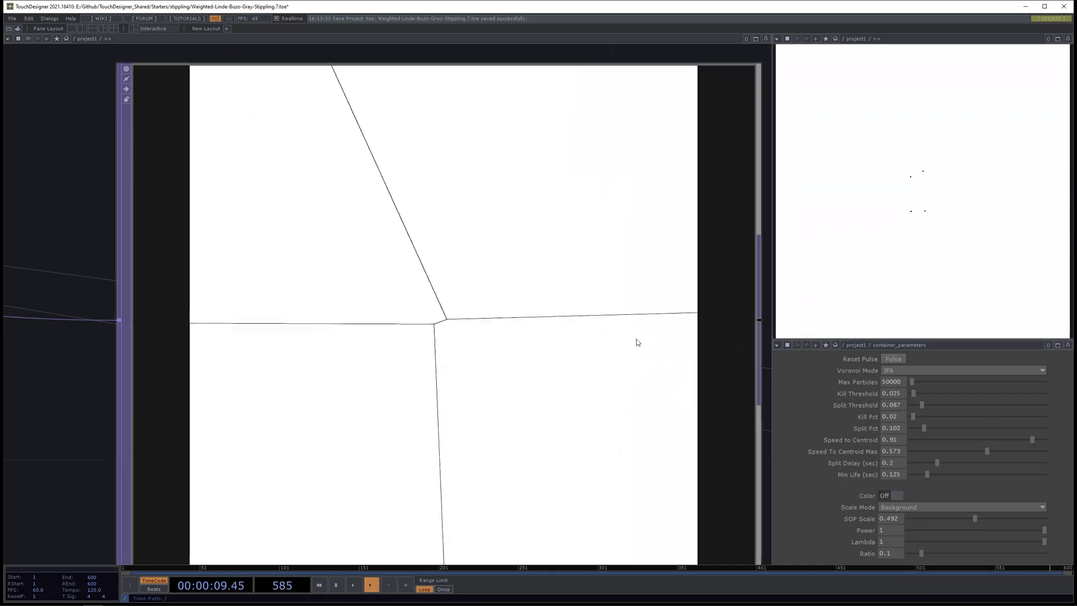
pyautogui.scroll(-3, 596, 354)
pyautogui.scroll(3, 617, 387)
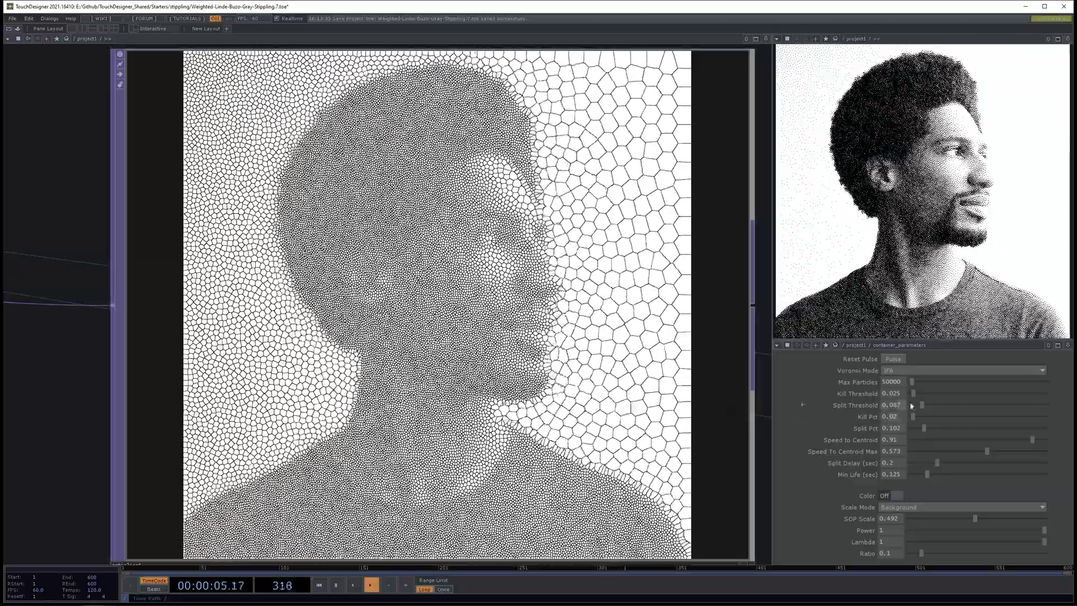
pyautogui.click(898, 370)
pyautogui.click(884, 361)
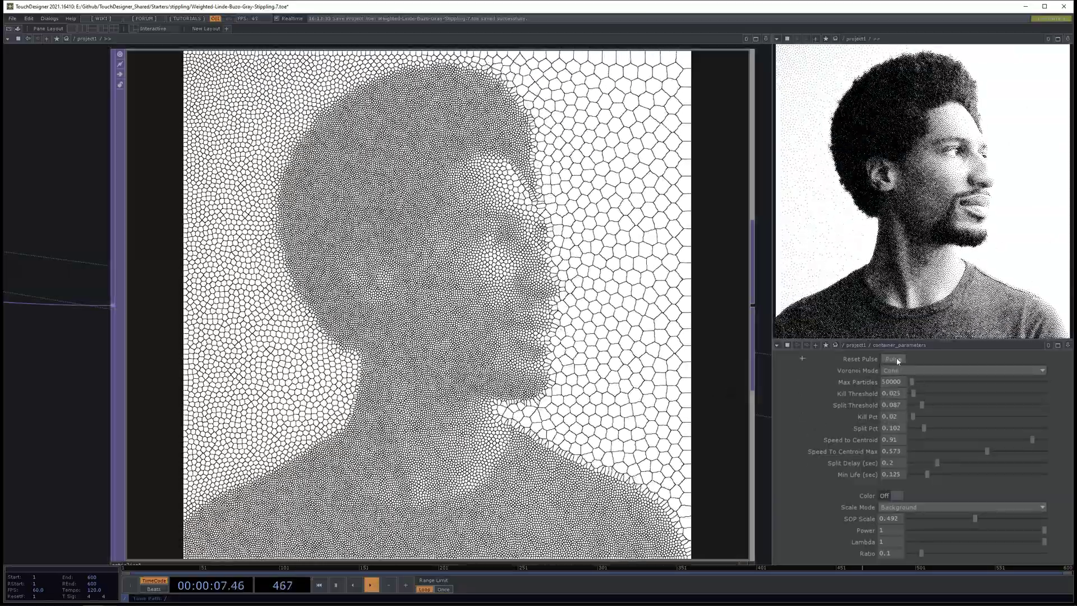
pyautogui.click(892, 359)
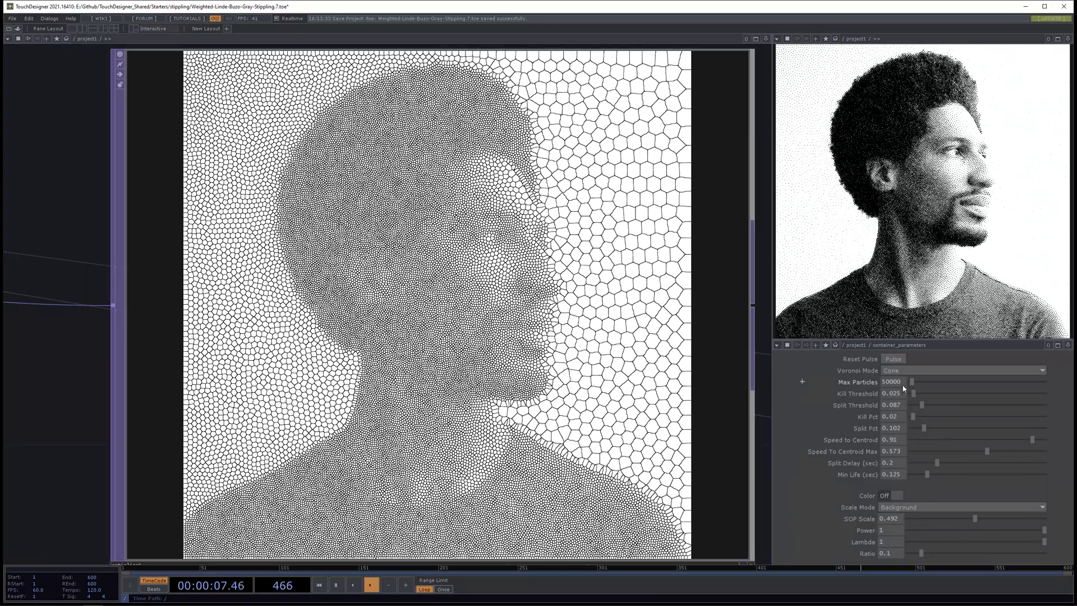
pyautogui.click(924, 371)
pyautogui.click(925, 382)
pyautogui.press('h')
pyautogui.press('F1')
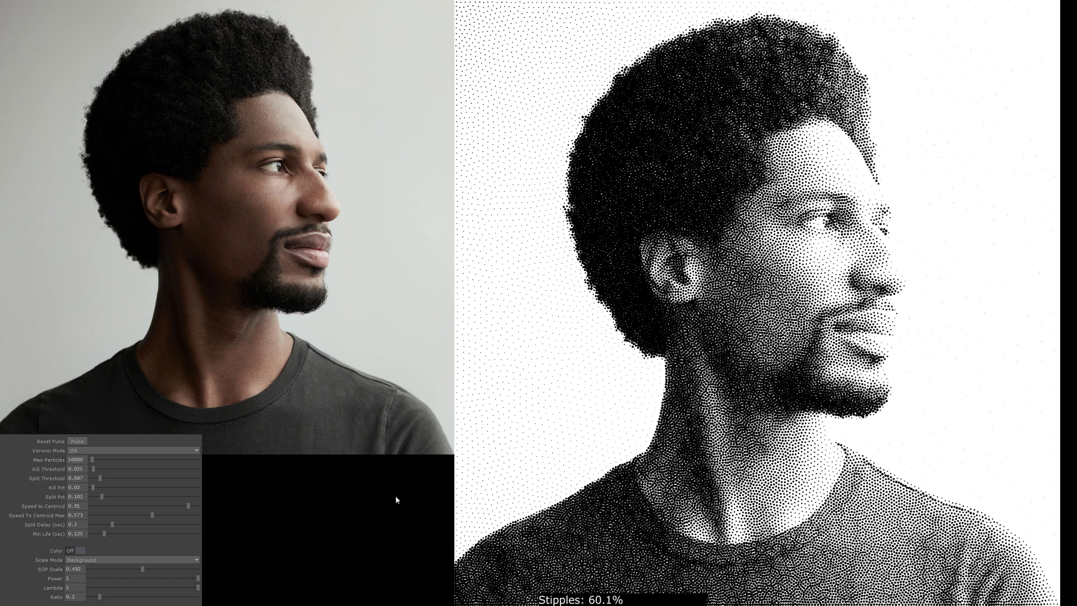
# - Reset the stipple simulation and let the portrait regrow to 60.5% stipples
pyautogui.click(78, 442)
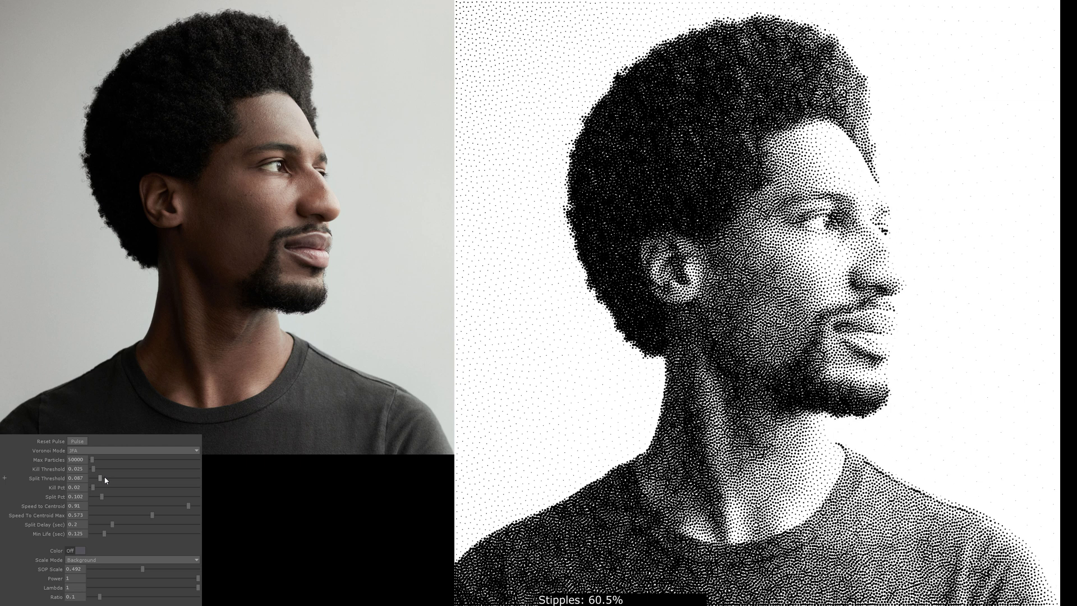
# - After a reset, set Split Threshold to 0.251 and Kill Threshold to 0.224 for a sparser 19.4% portrait
pyautogui.moveTo(194, 480); pyautogui.dragTo(195, 480)
pyautogui.click(78, 442)
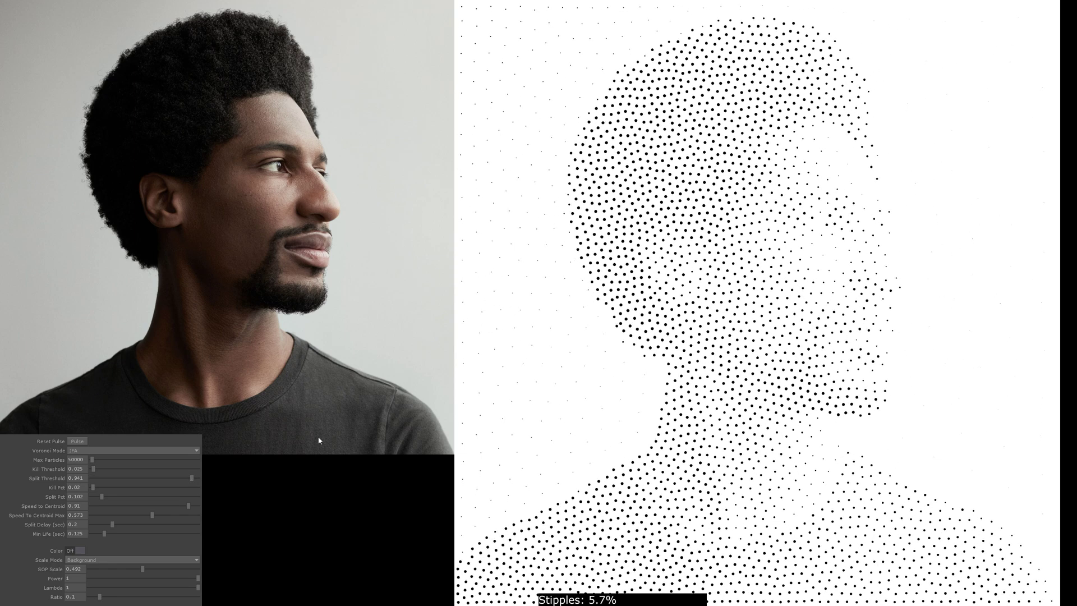
pyautogui.moveTo(193, 479); pyautogui.dragTo(170, 481)
pyautogui.moveTo(162, 482); pyautogui.dragTo(159, 484)
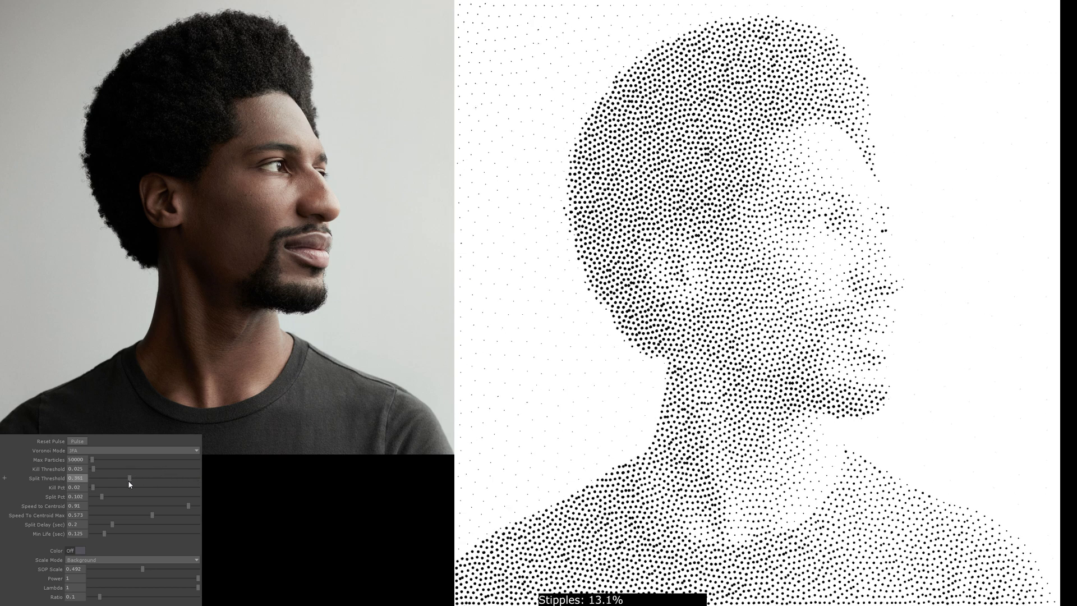
pyautogui.moveTo(124, 484); pyautogui.dragTo(119, 484)
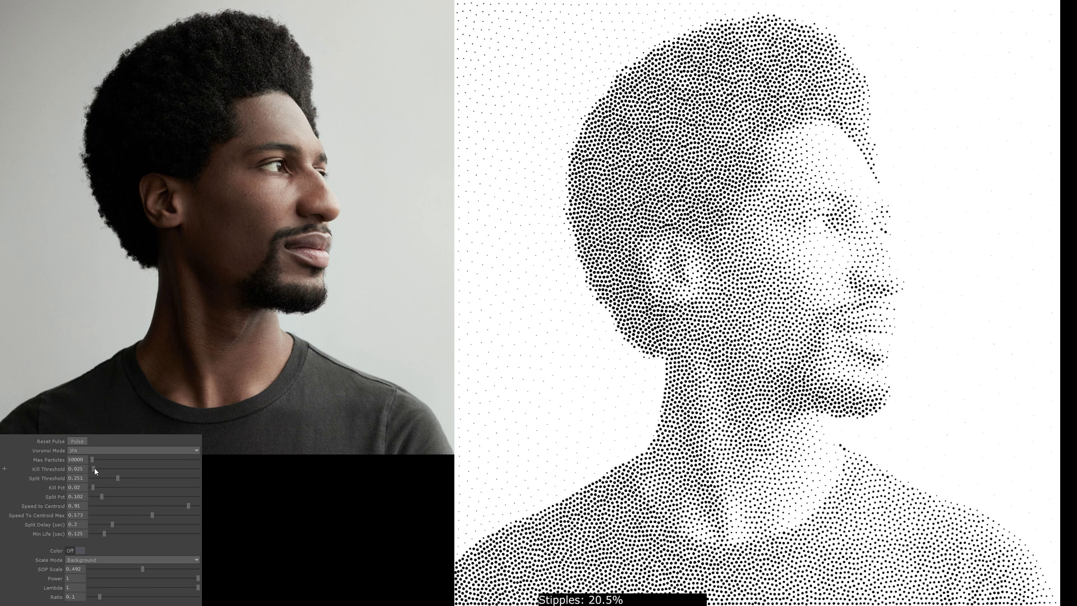
pyautogui.moveTo(99, 468); pyautogui.dragTo(112, 472)
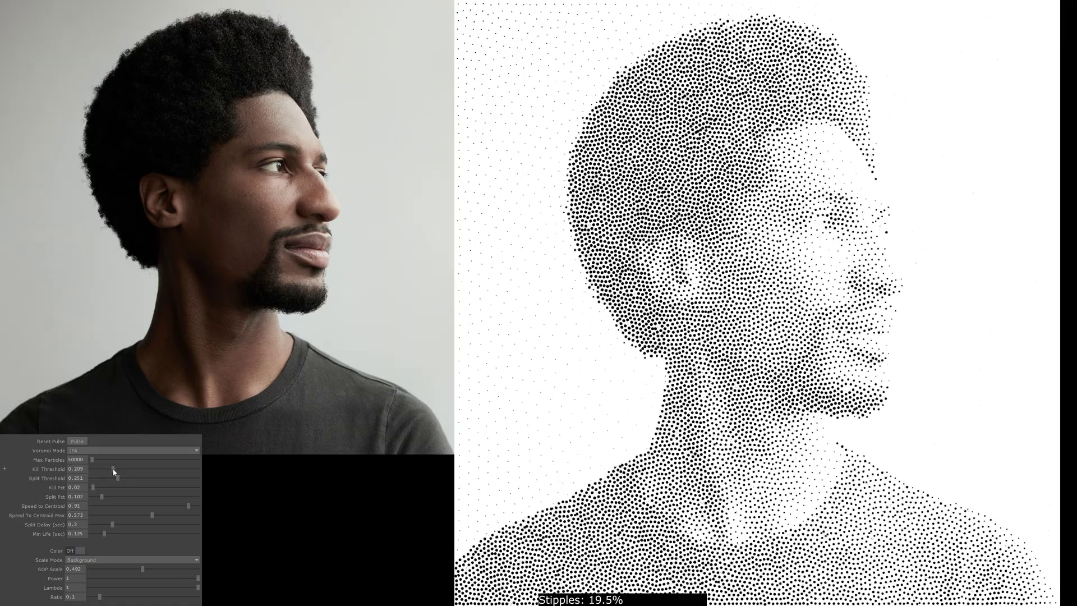
pyautogui.moveTo(114, 472); pyautogui.dragTo(115, 472)
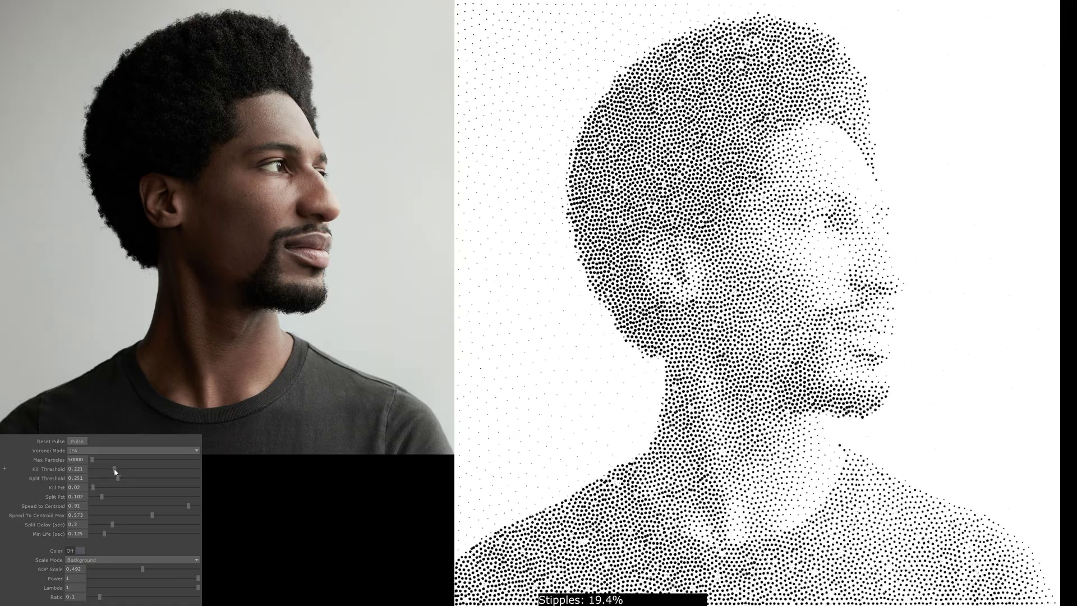